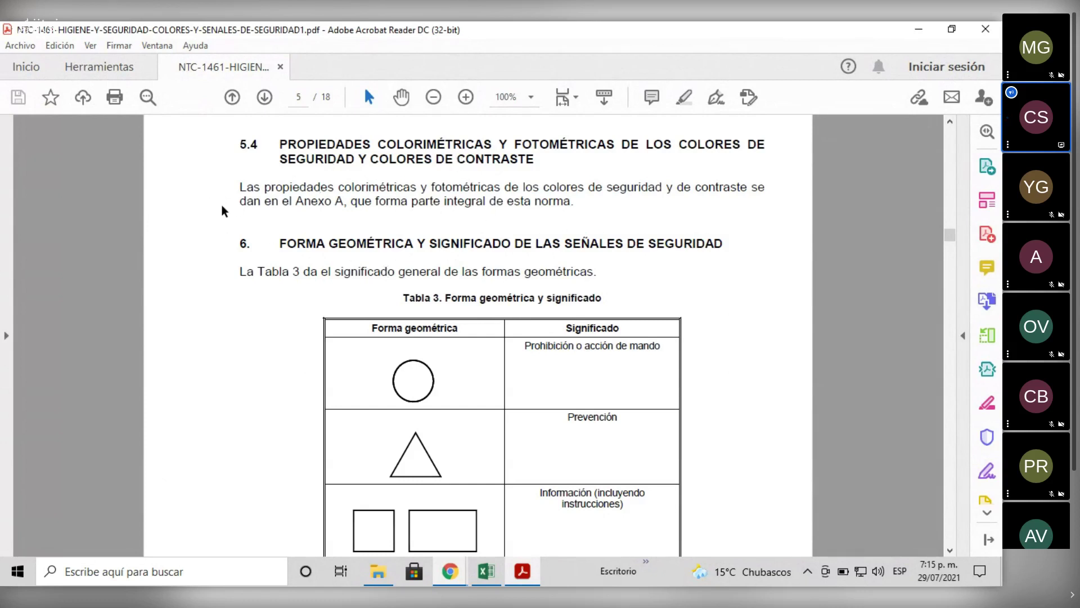
Switch to the Excel grade workbook and review the participation grades, the participation average formulas, and the quiz and final exam columns
left_click(486, 572)
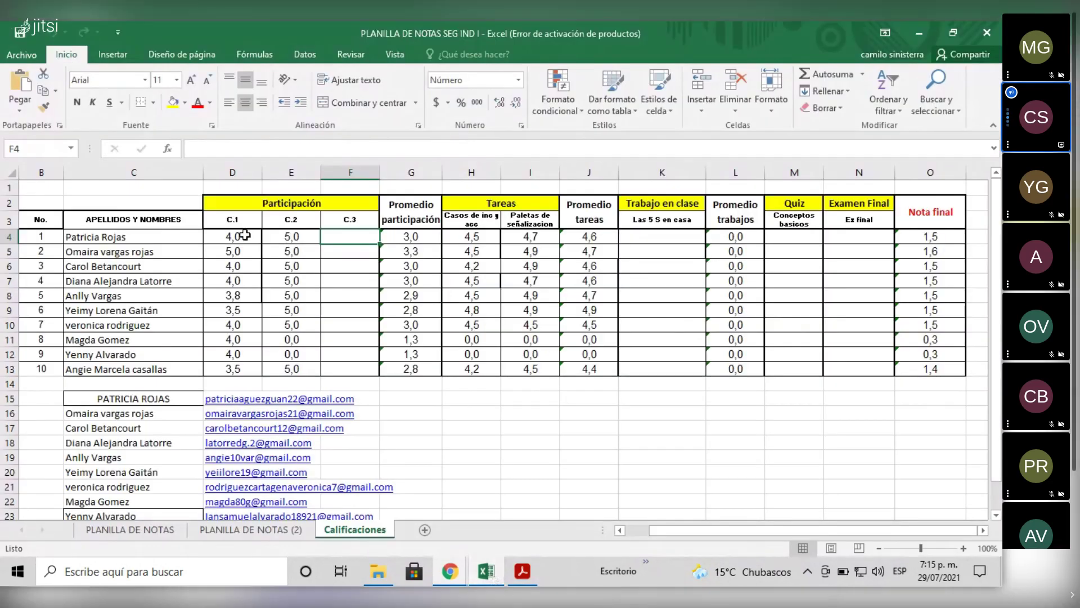
left_click_drag(245, 235, 316, 379)
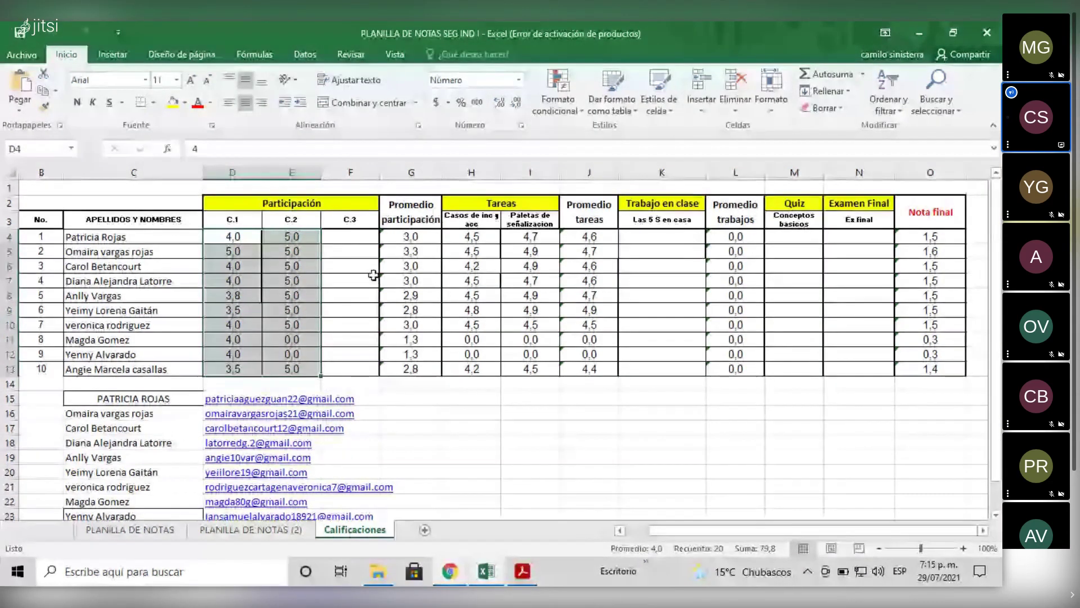
left_click_drag(363, 237, 366, 372)
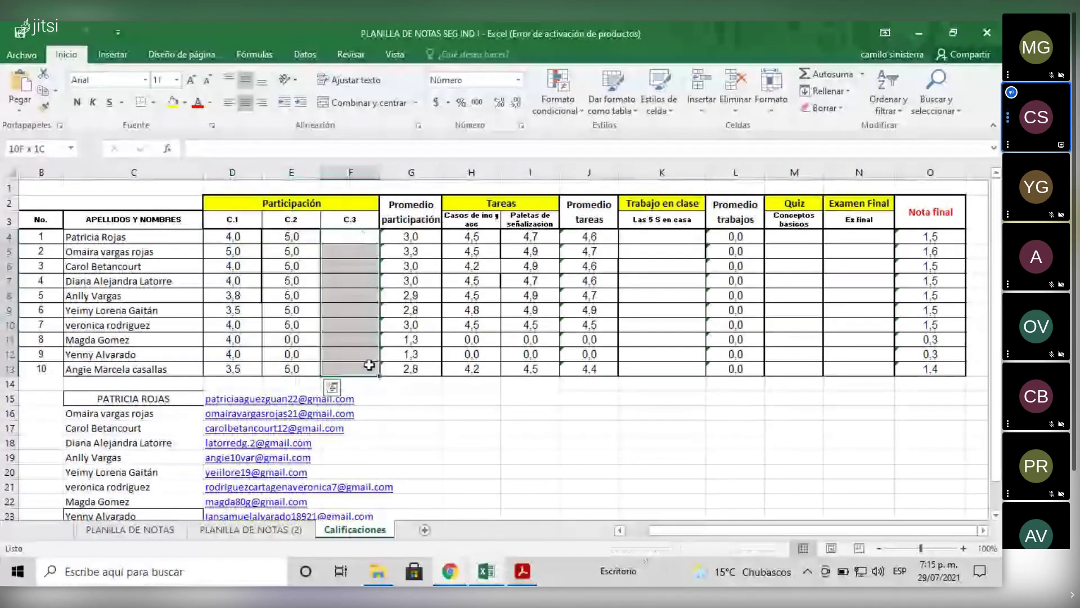
left_click(415, 398)
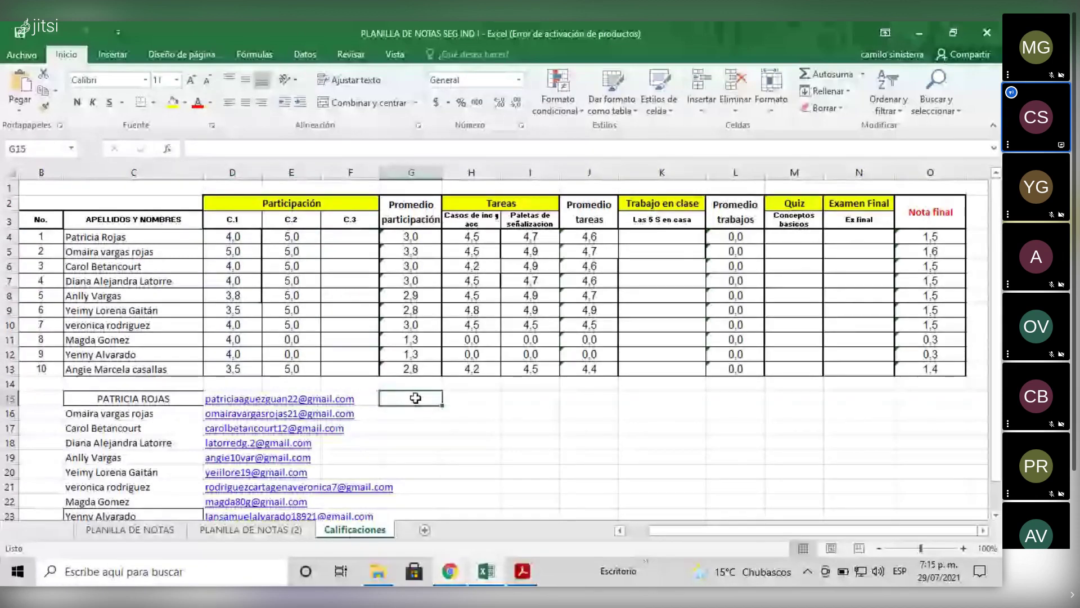
left_click(419, 236)
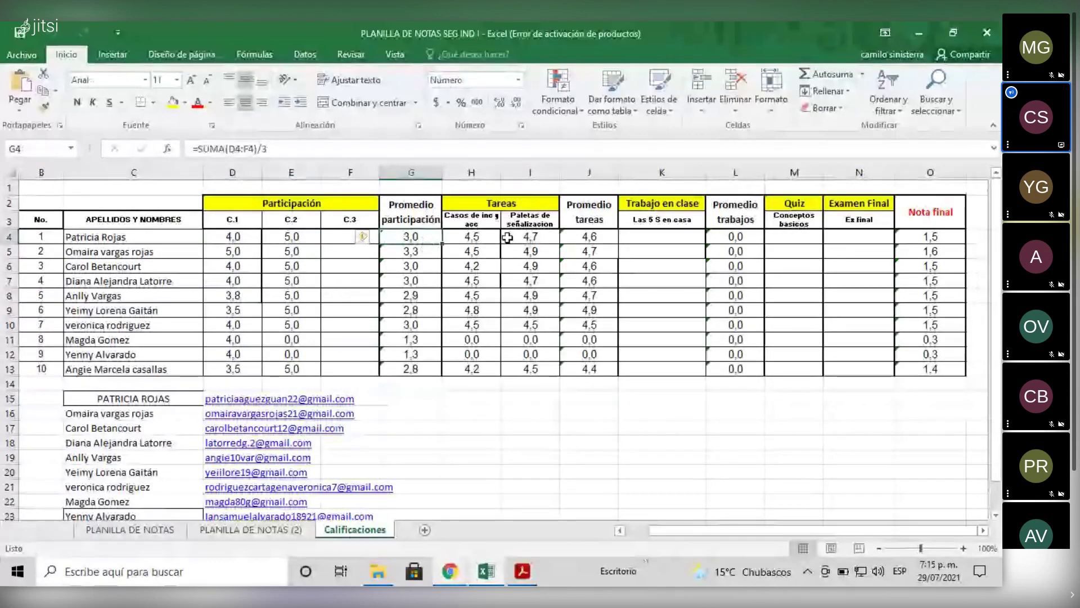
left_click(419, 325)
left_click(422, 352)
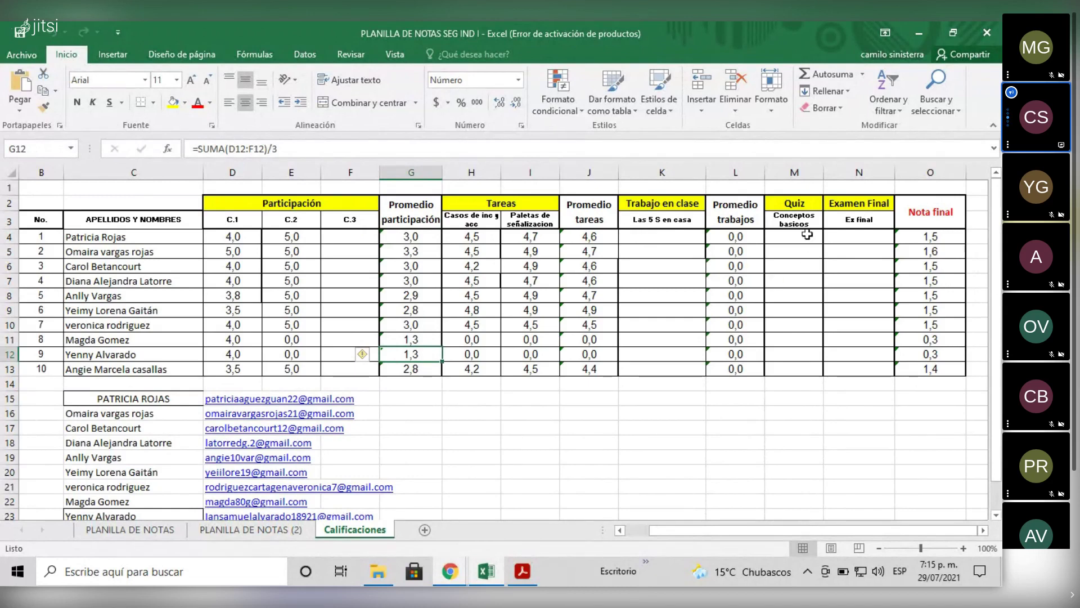
left_click_drag(795, 226, 861, 401)
left_click(659, 399)
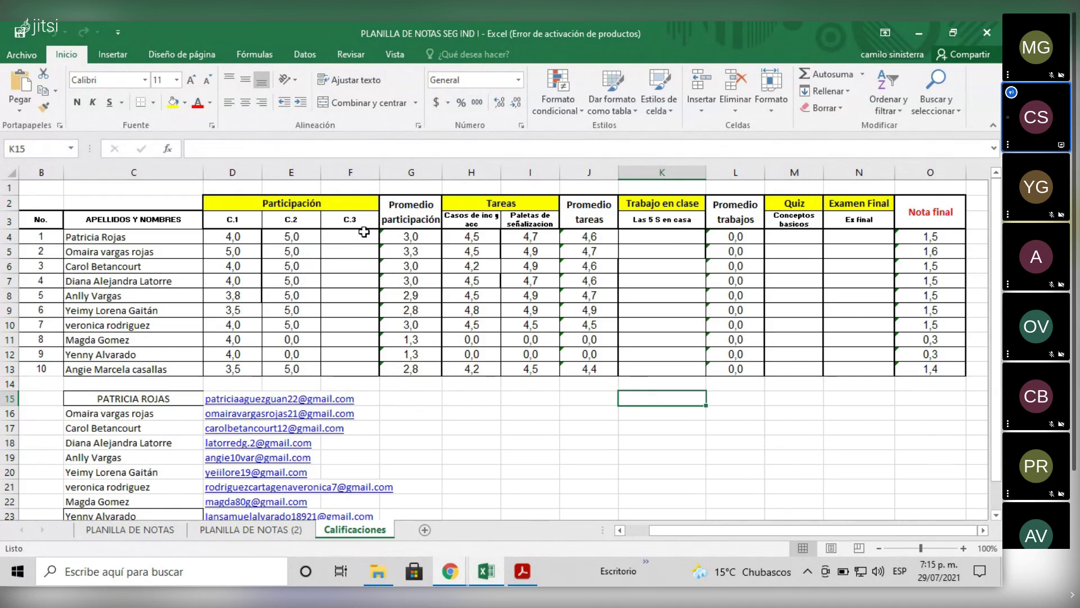
Enter a C.3 participation grade of 2,5 for students 1 to 3 (F4:F6)
left_click(363, 232)
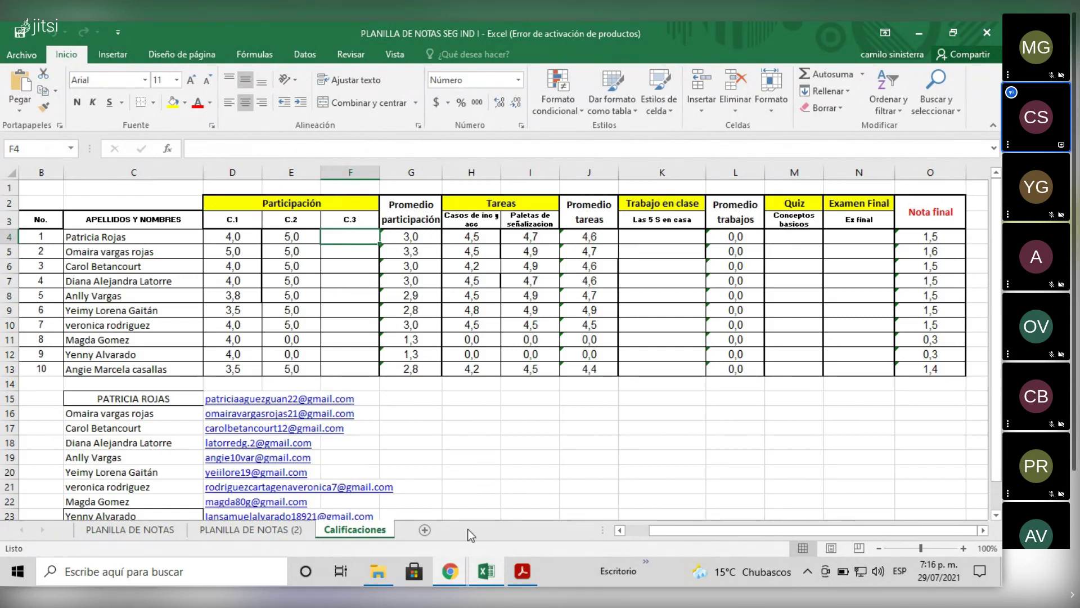
mouse_move(455, 560)
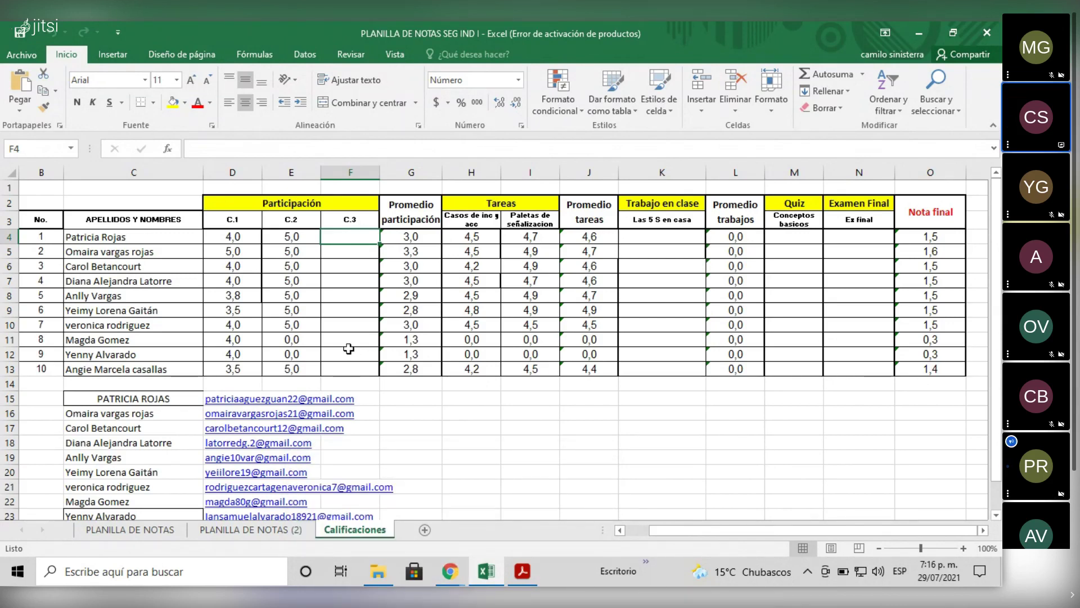
type("2,5")
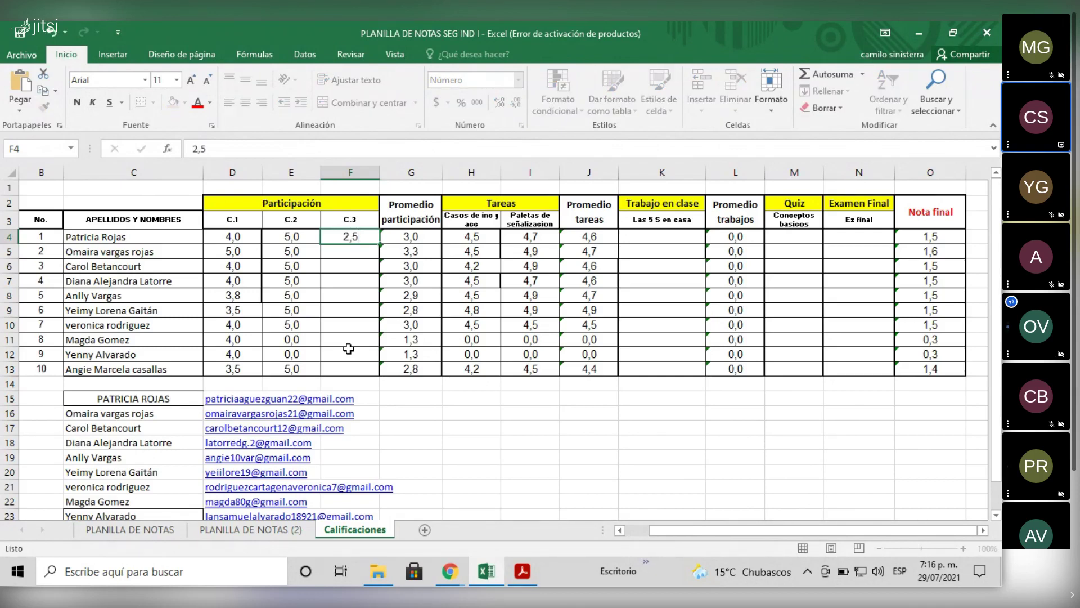
key("Return")
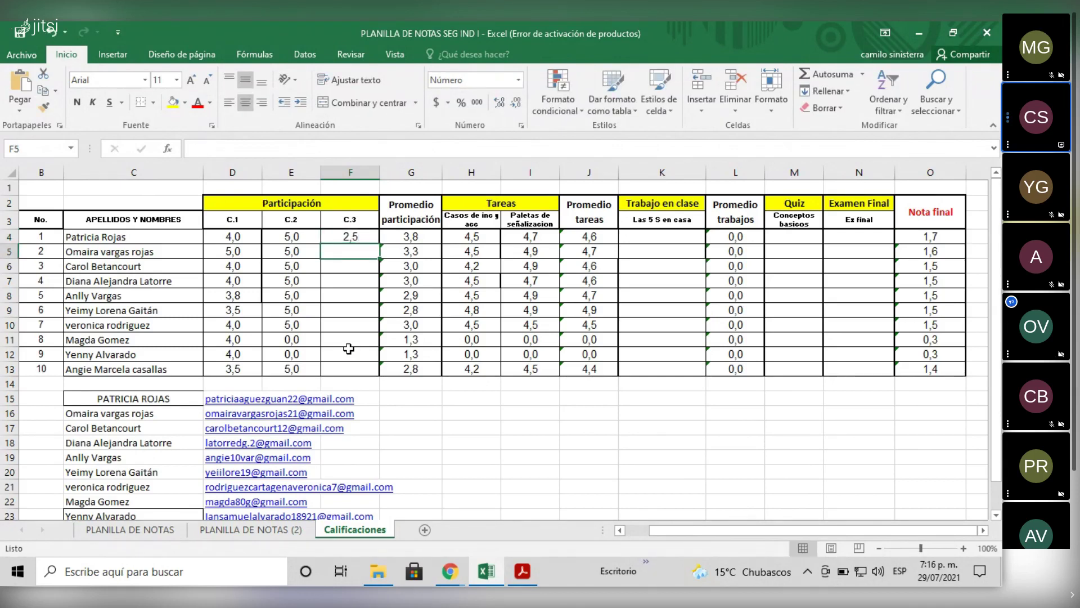
type("2,5")
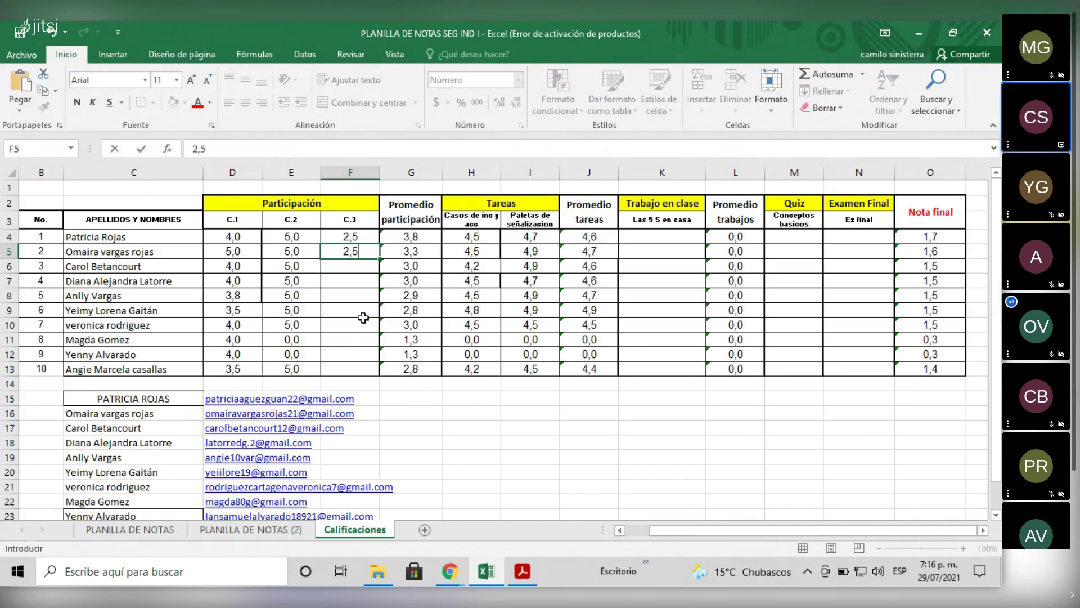
key("Return")
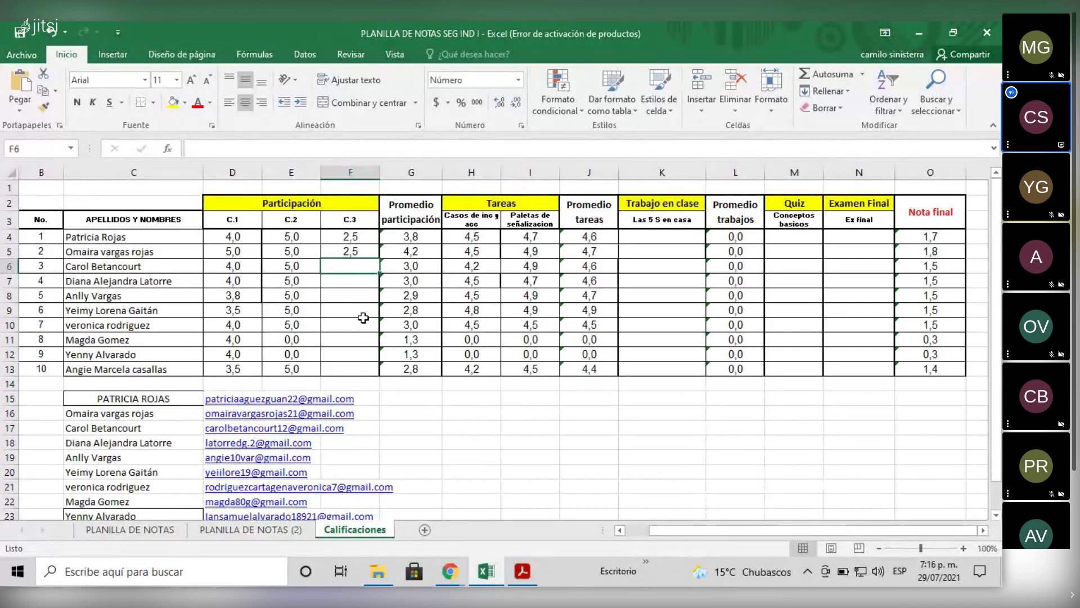
type("2,5")
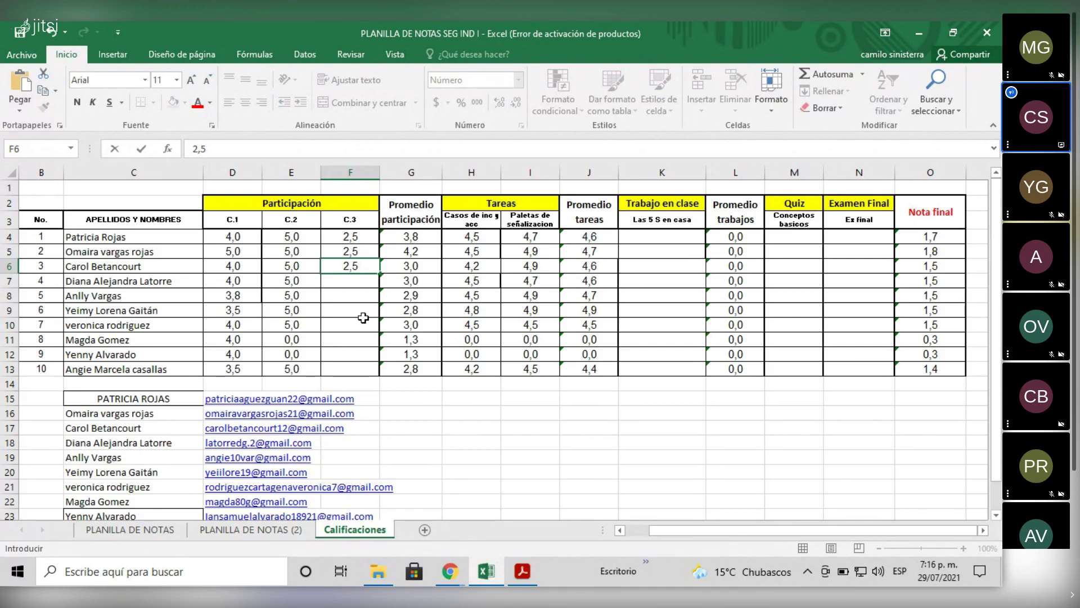
Check who is connected in the Jitsi meeting, and enter a C.3 grade of 2,5 for students 4 to 6 (F7:F9) in Excel
left_click(449, 571)
left_click(423, 540)
mouse_move(491, 572)
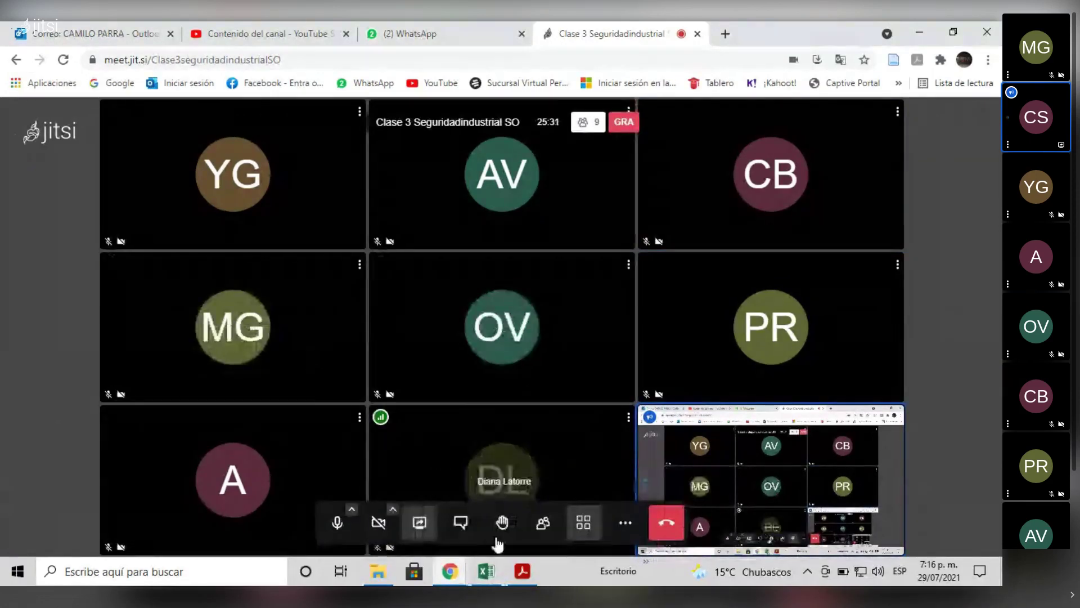
left_click(488, 572)
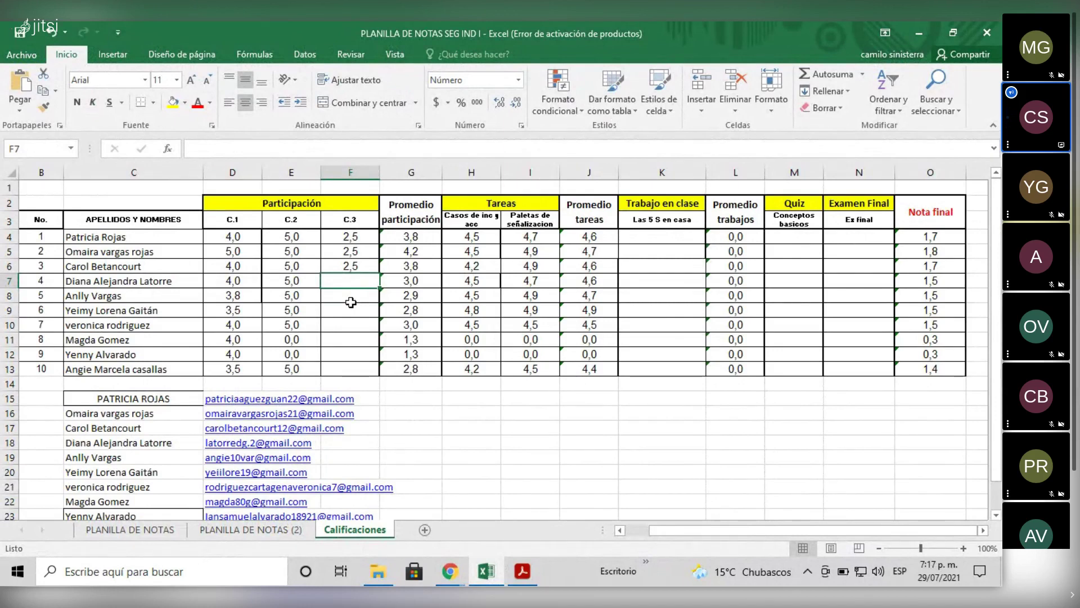
type("2,5")
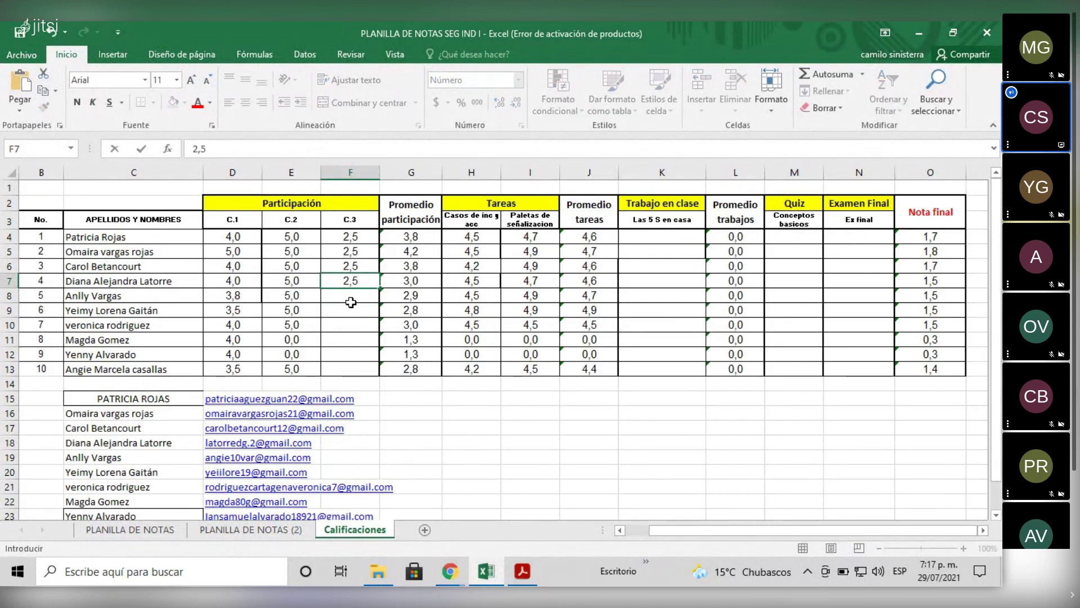
key("Return")
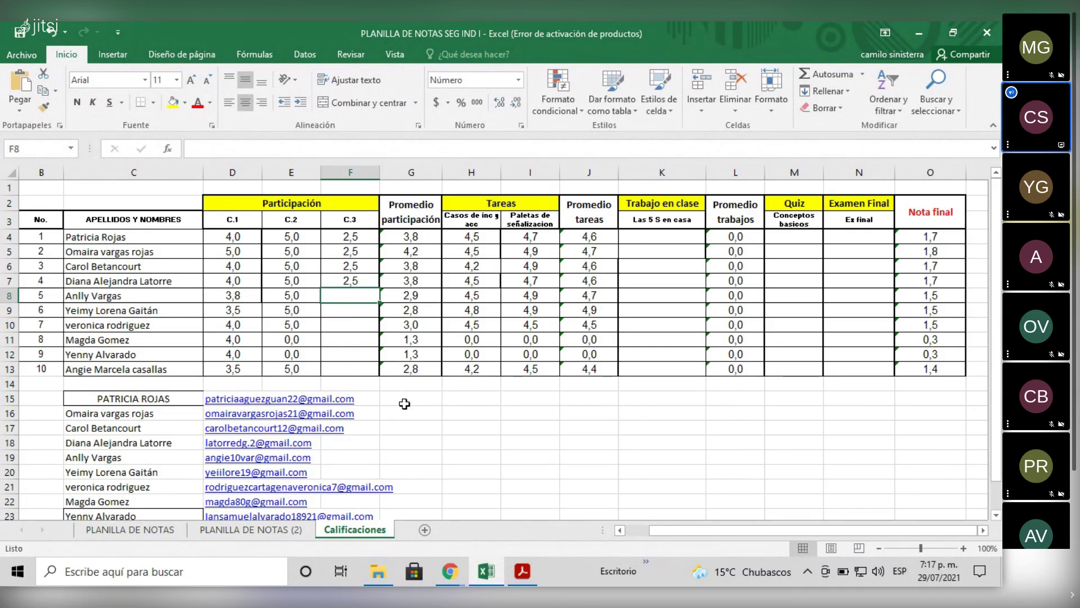
type("2,5")
key("Return")
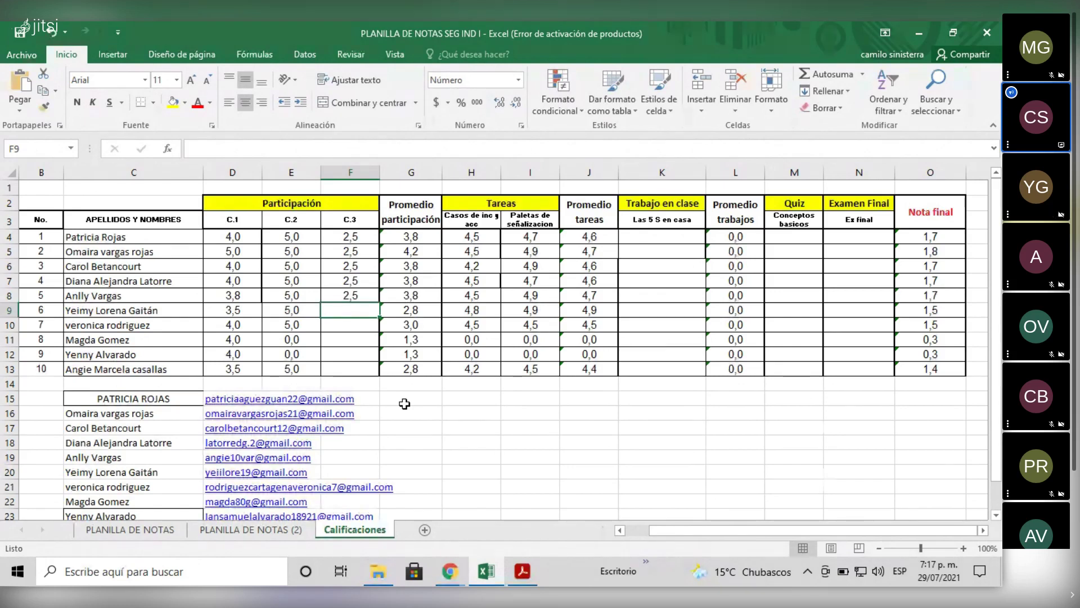
type("2,5")
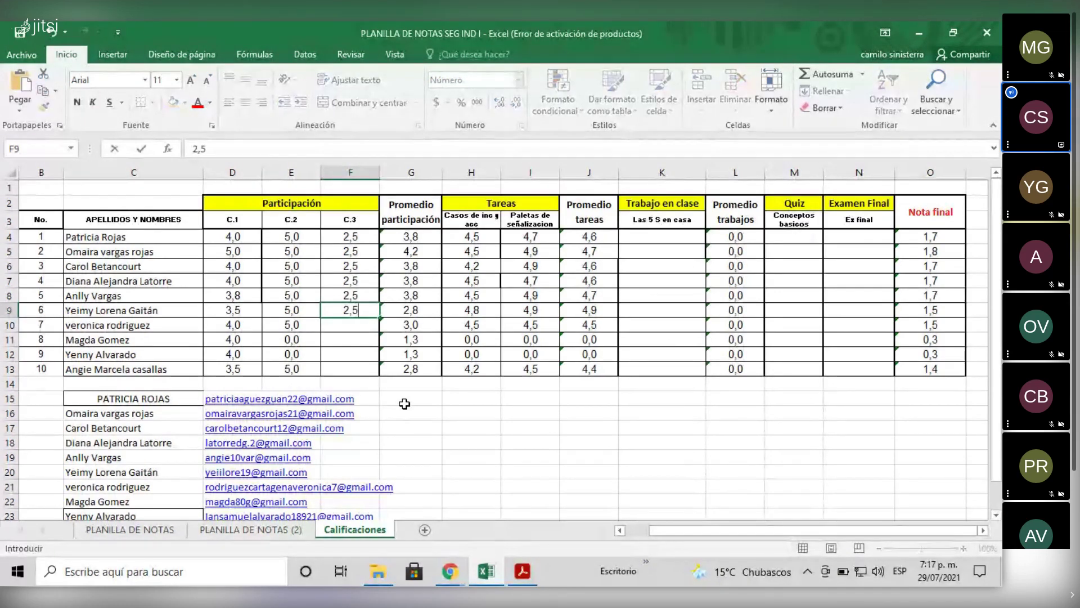
key("Return")
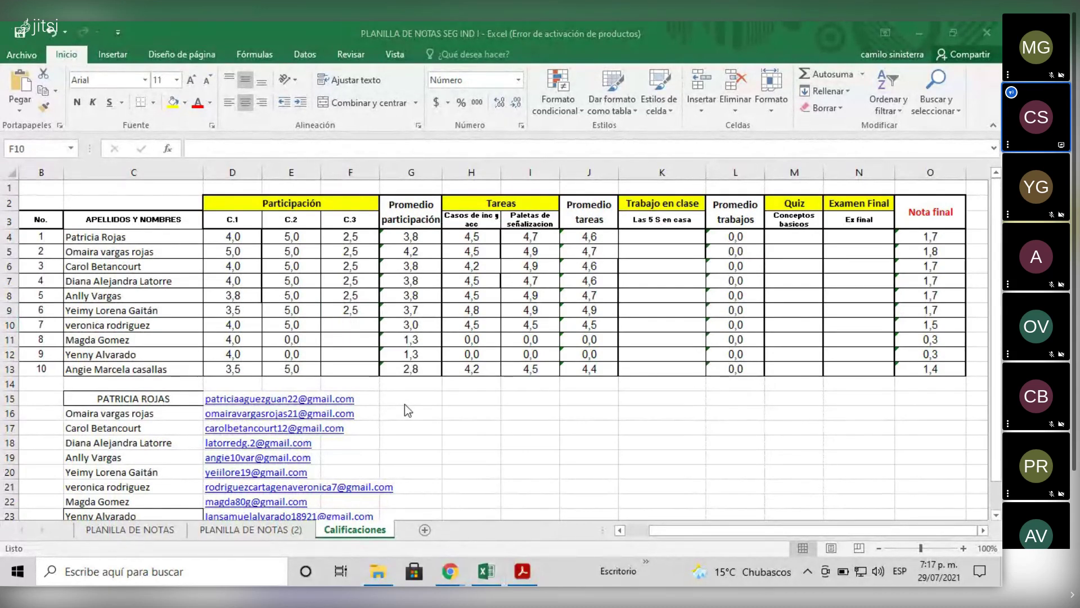
Check the meeting's participants and enter a C.3 grade of 2,5 for students 8 and 10 (F11 and F13), skipping students 7 and 9
key("alt+Tab")
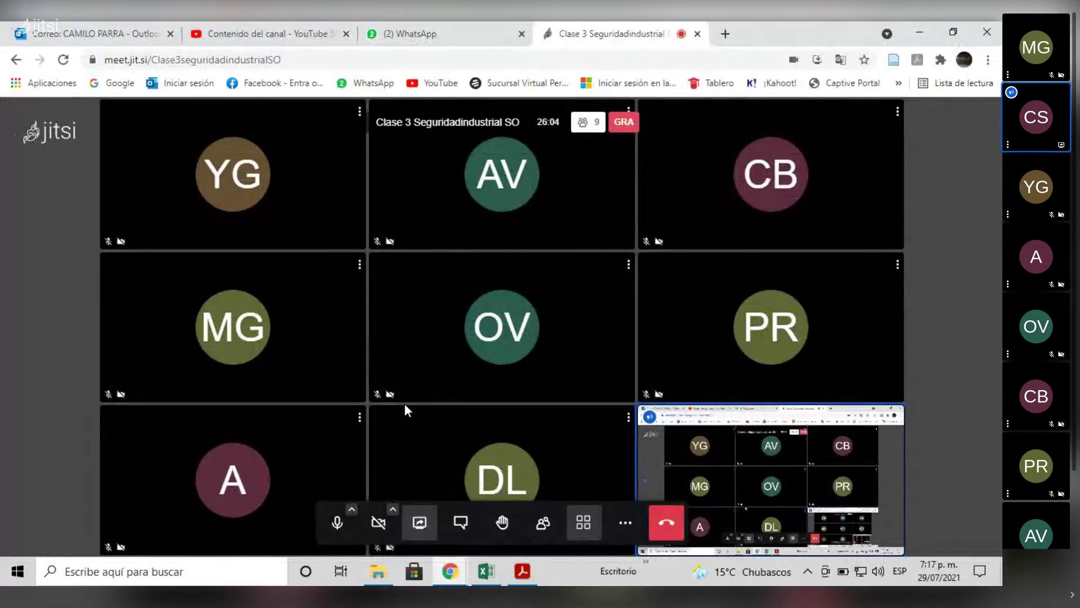
key("alt+Tab")
key("alt+Tab")
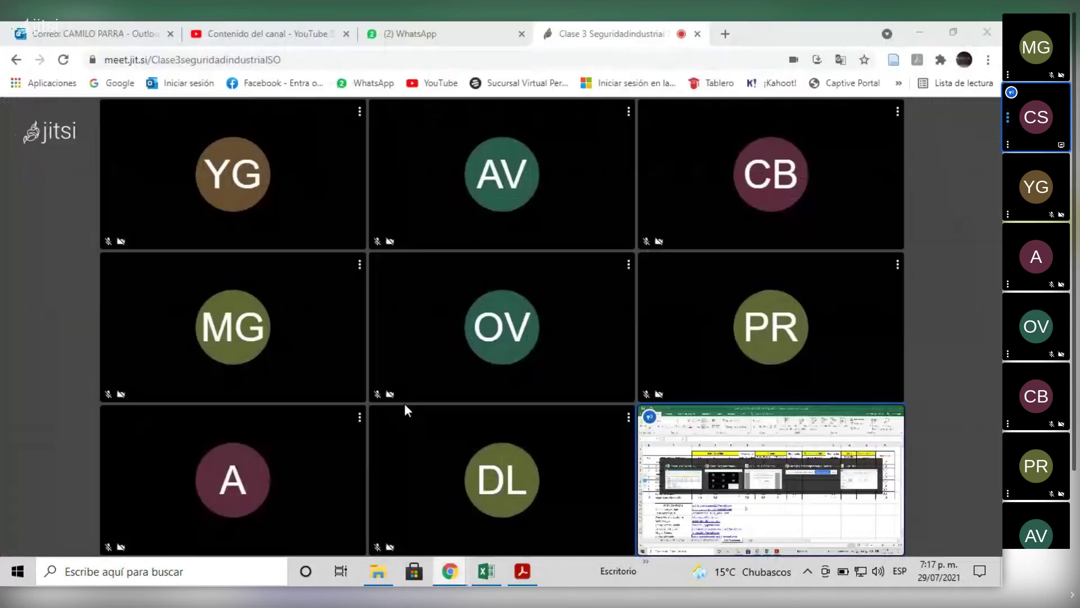
key("alt+Tab")
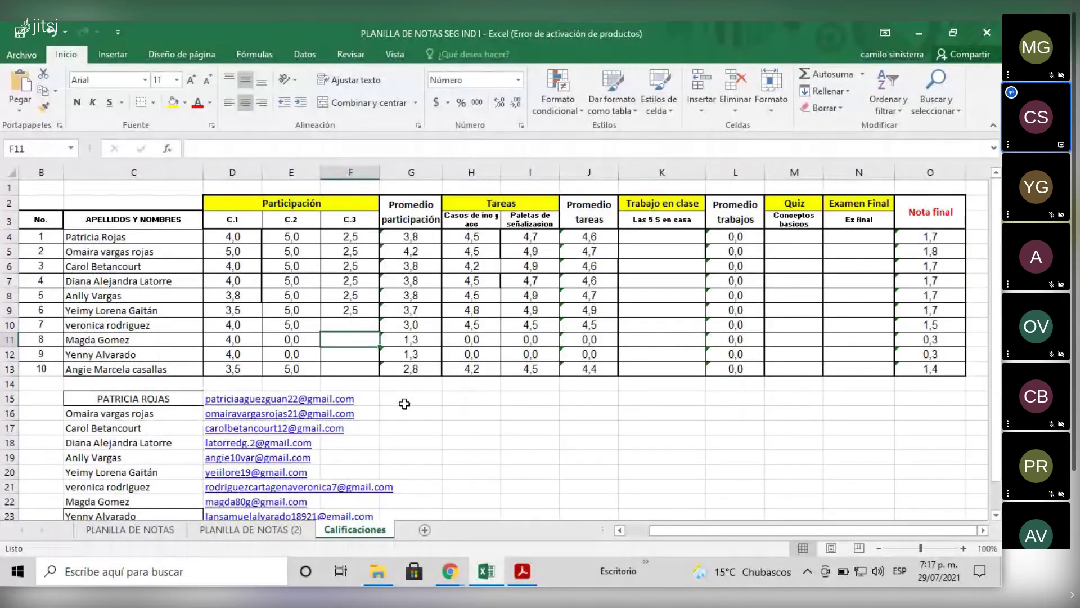
type("2,5")
key("Return")
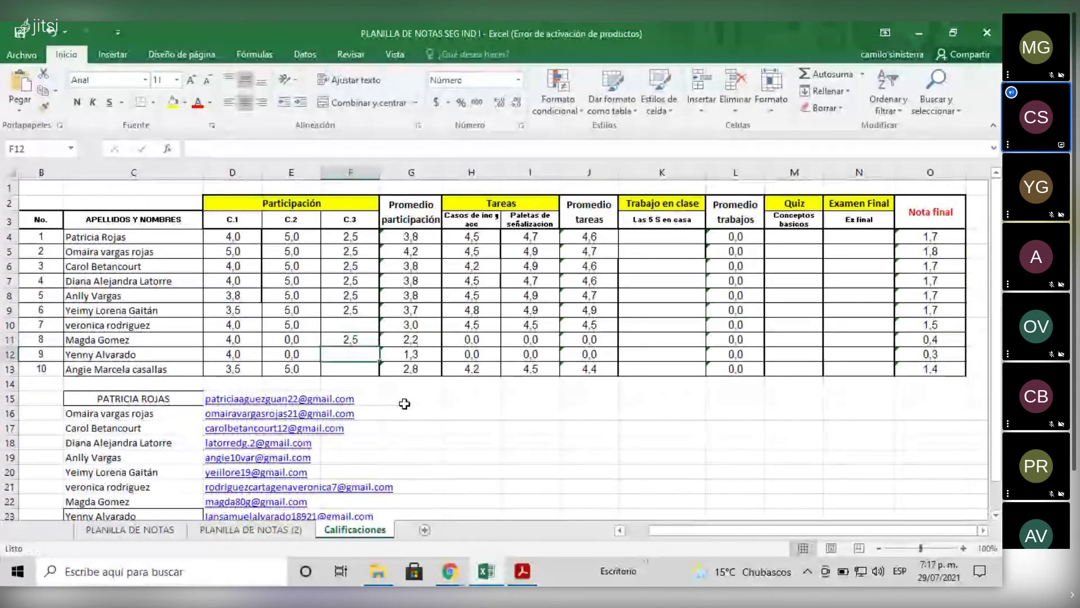
key("alt+Tab")
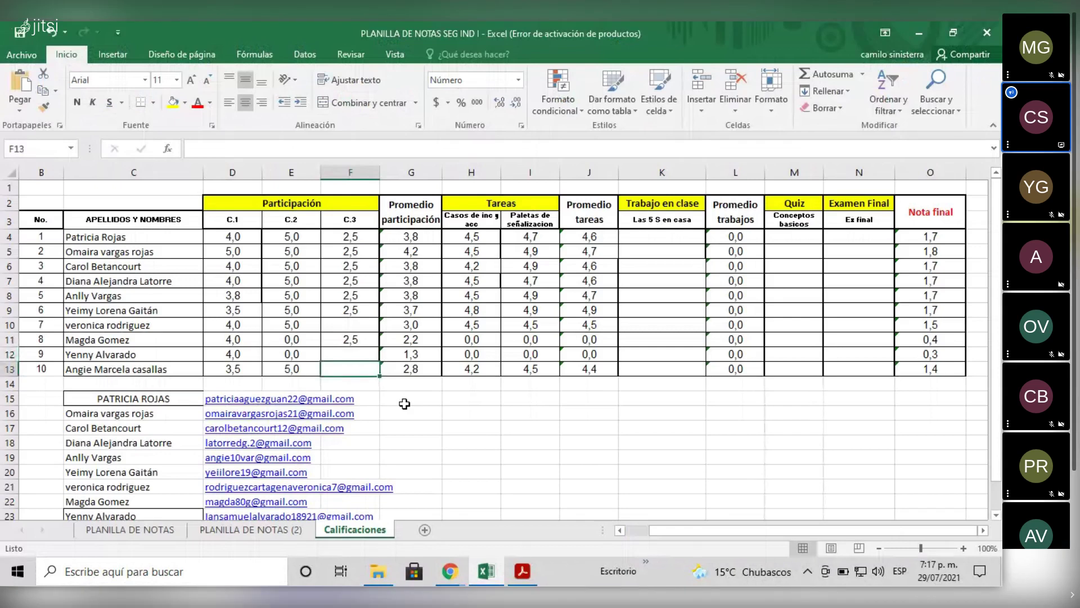
type("2,5")
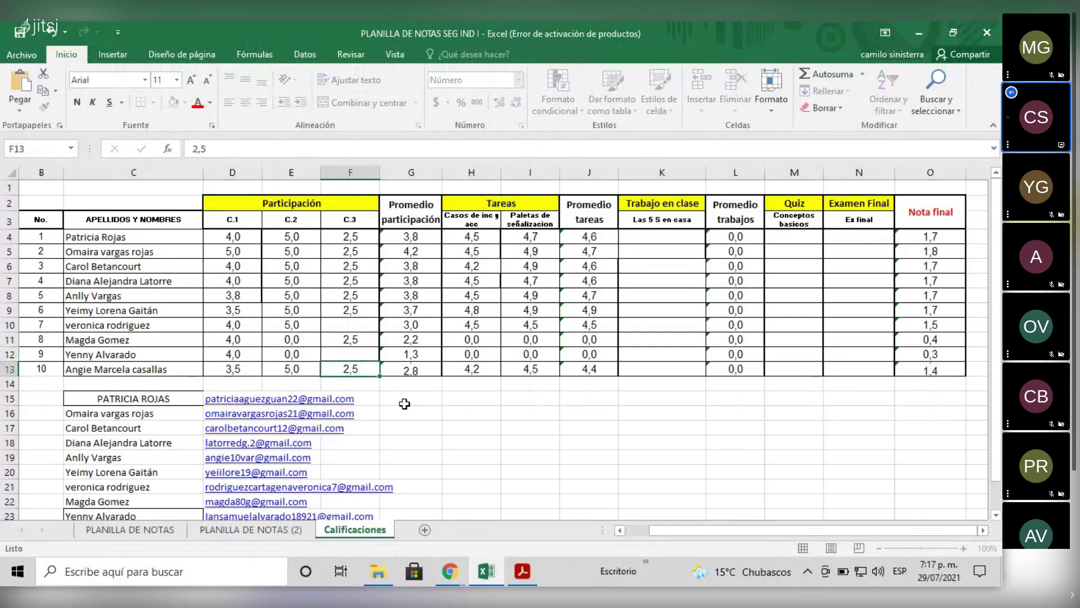
key("Up")
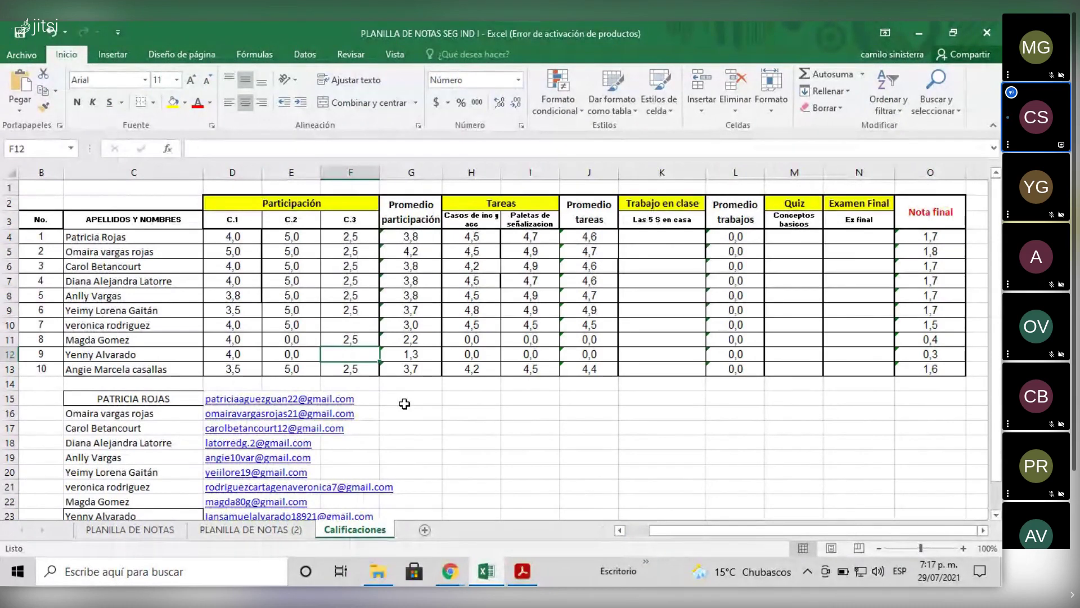
Recheck the meeting's participants and enter a C.3 grade of 0 for students 7 and 9 (F10 and F12)
key("alt+Tab")
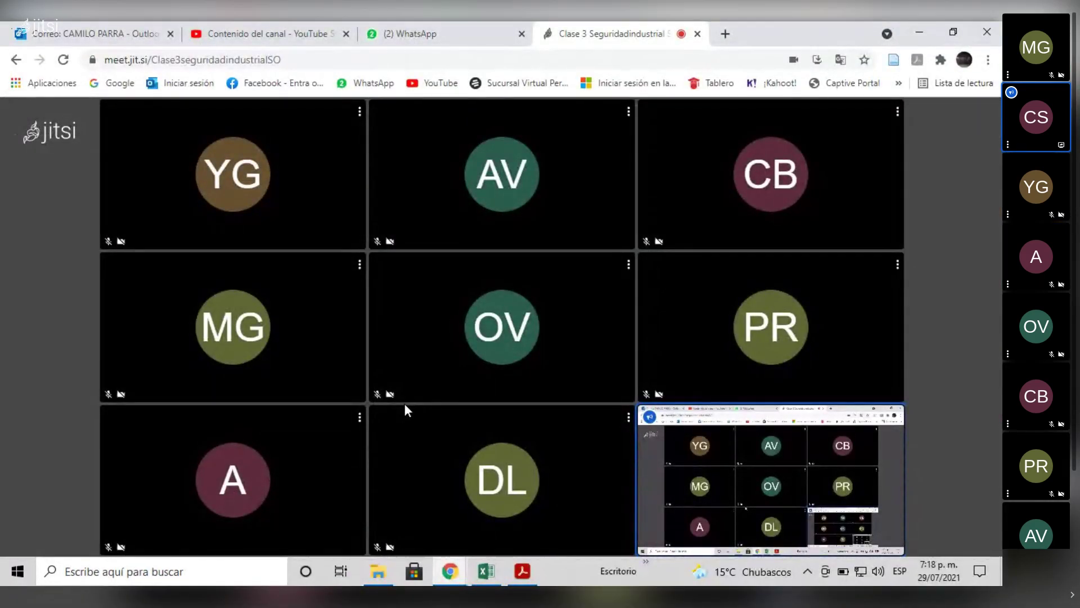
key("alt+Tab")
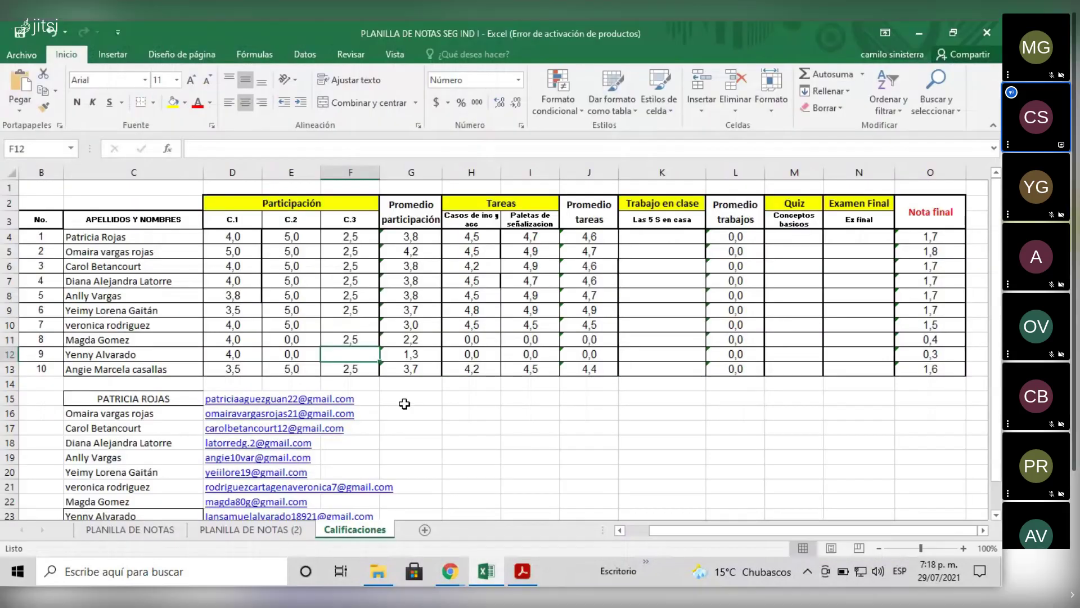
key("Up")
key("Up")
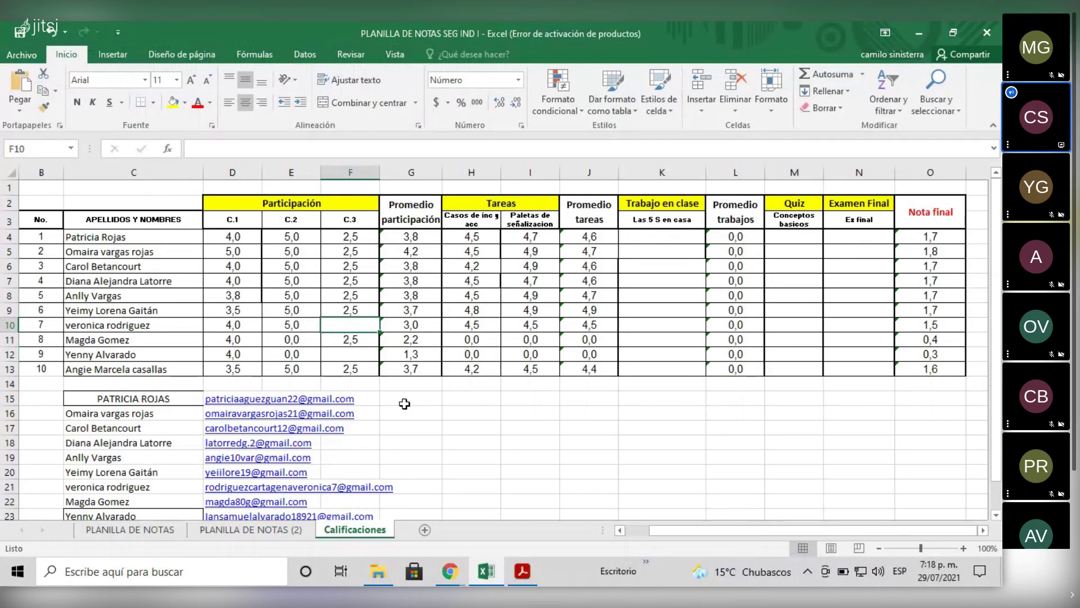
type("0")
key("Return")
key("Return")
type("0")
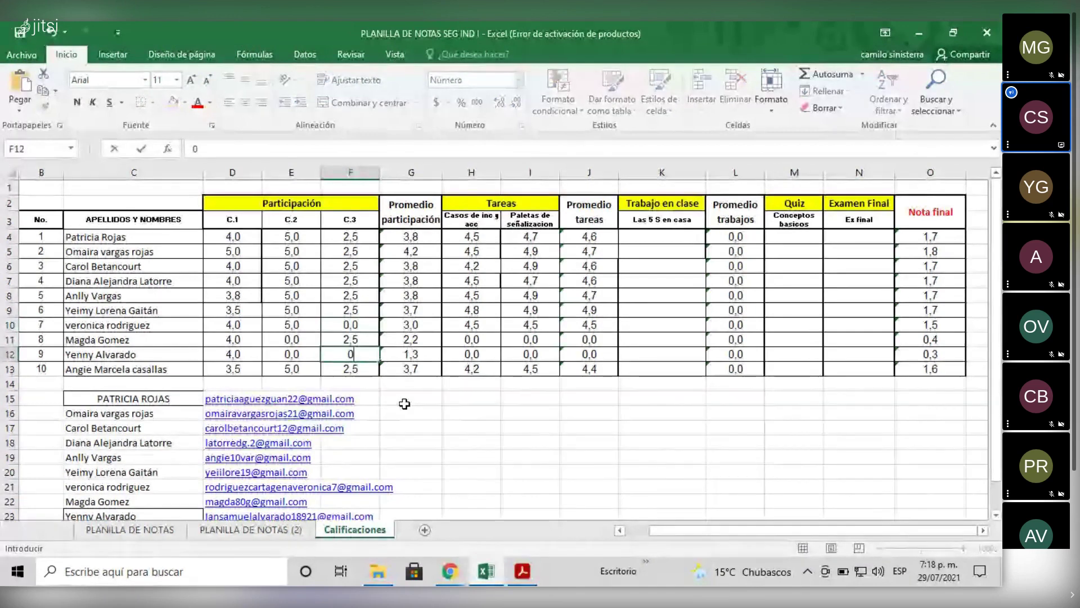
key("Return")
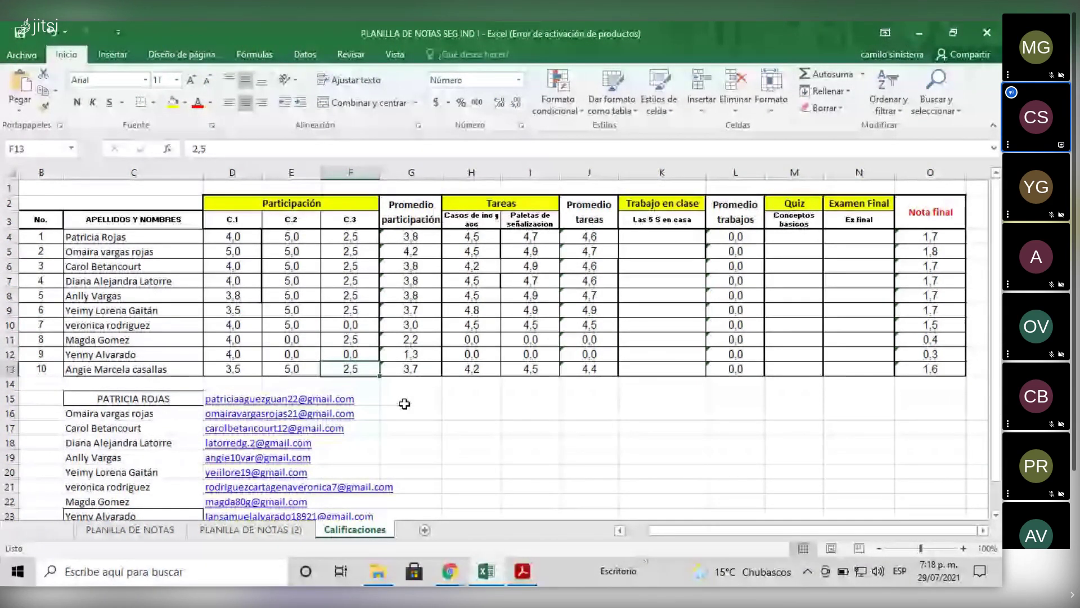
Return to the first student's C.3 grade, and switch to the NTC-1461 safety colours and signs PDF in Adobe Acrobat Reader
left_click(355, 237)
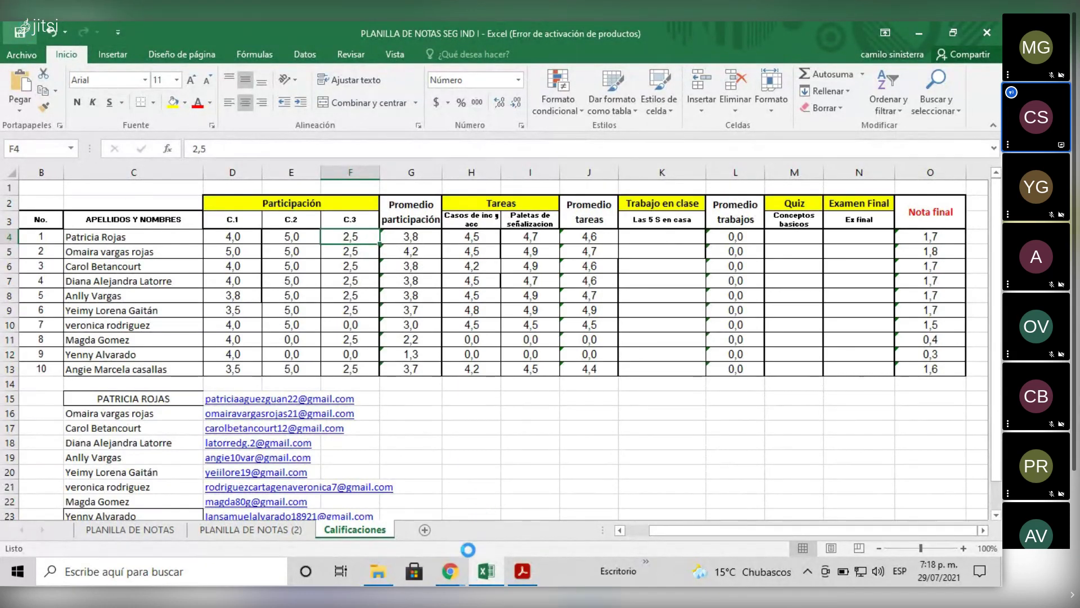
left_click(527, 578)
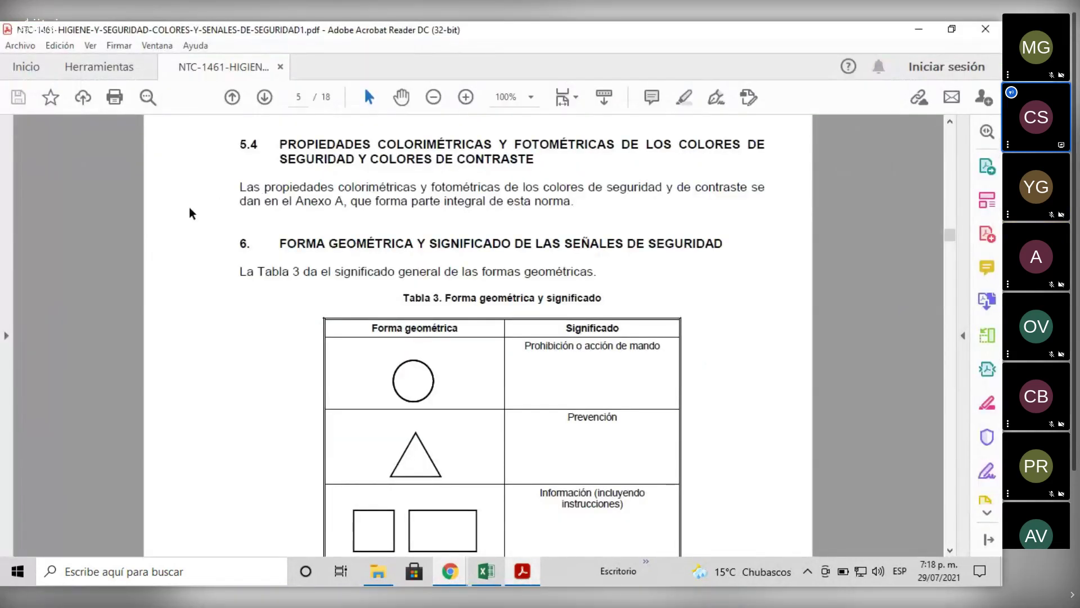